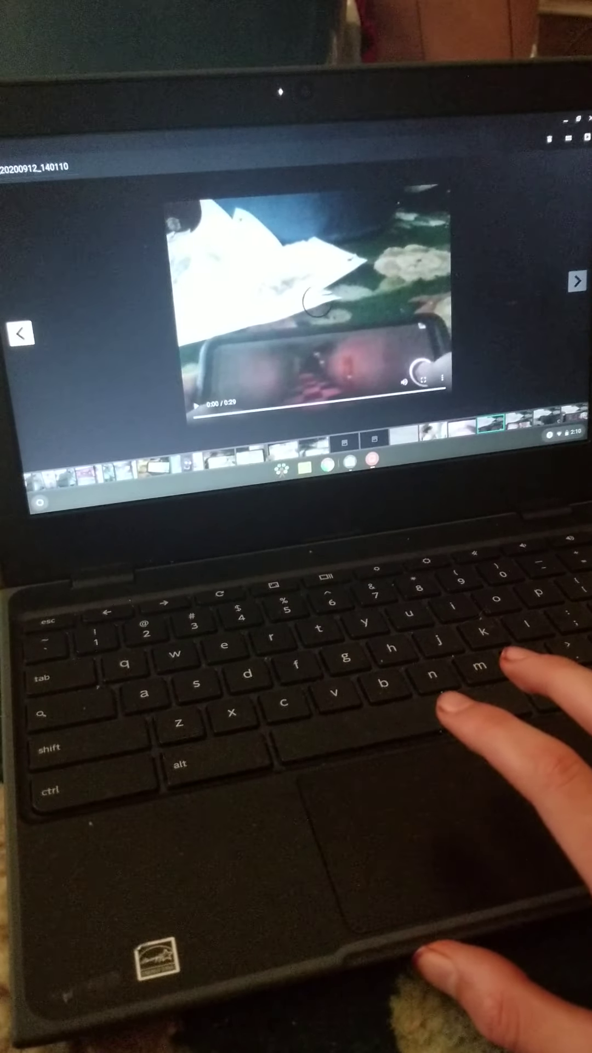
{"action": "key", "text": "Left"}
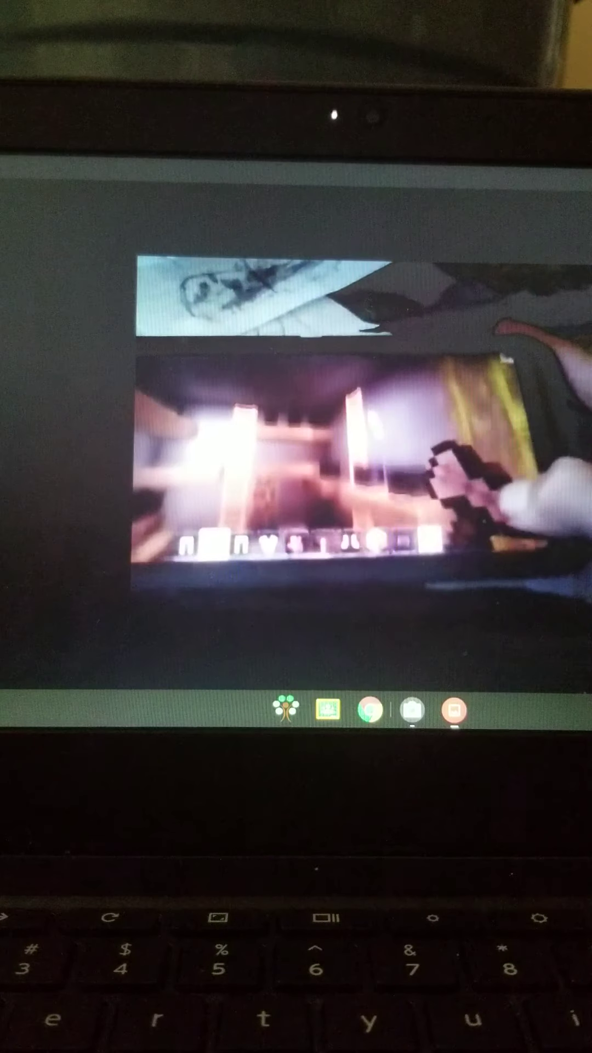
Look toward the ladder and stairs, then swing the view to the red wall.
{"action": "left_click_drag", "start_coordinate": [394, 494], "coordinate": [461, 470]}
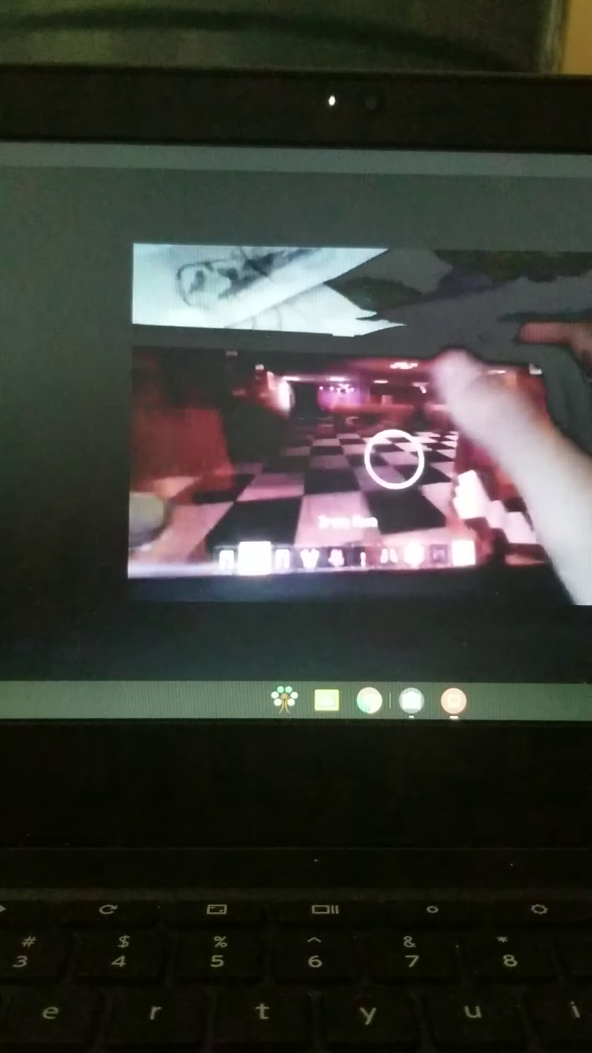
{"action": "left_click_drag", "start_coordinate": [500, 439], "coordinate": [325, 477]}
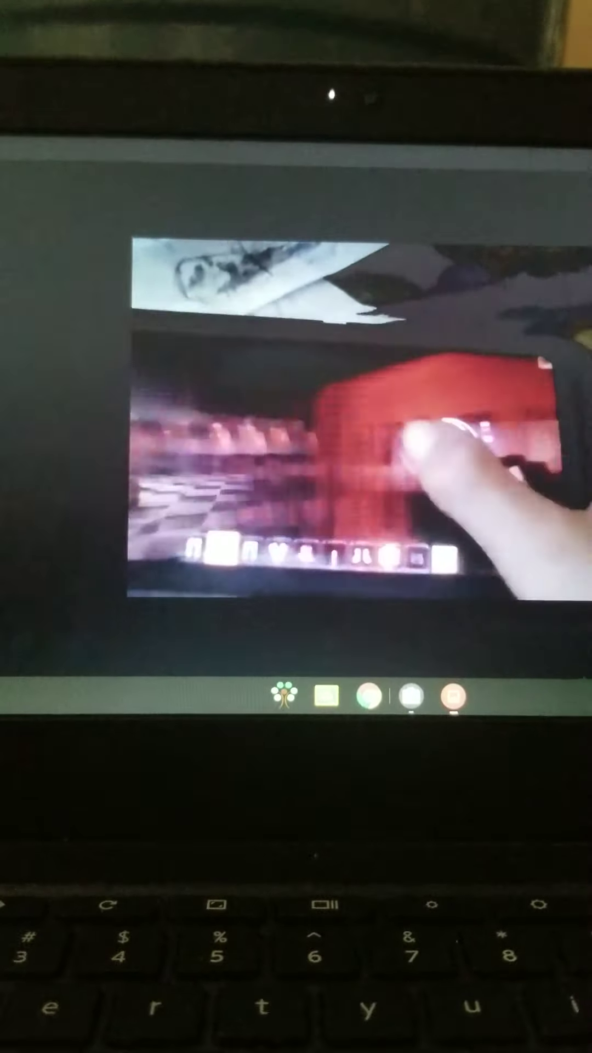